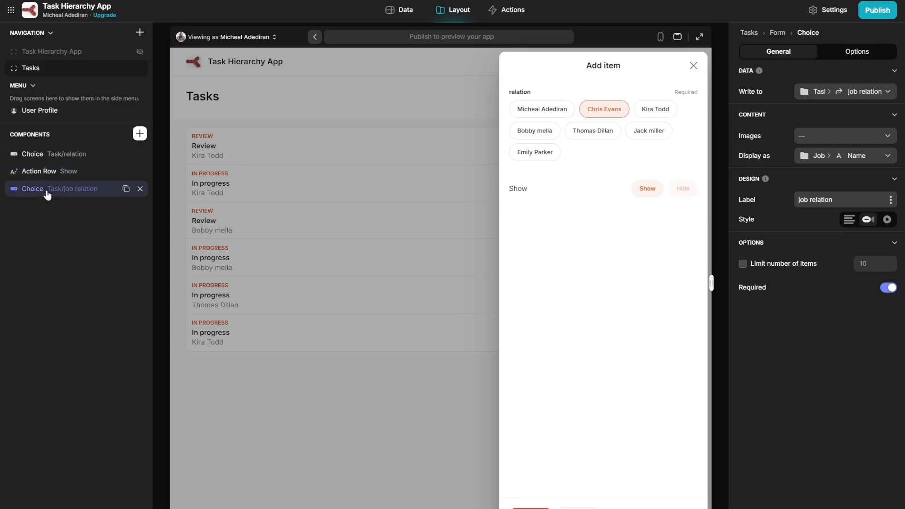
# Step: Select the relation choice component and test the Show and Hide actions in the Add item form preview
pyautogui.click(53, 154)
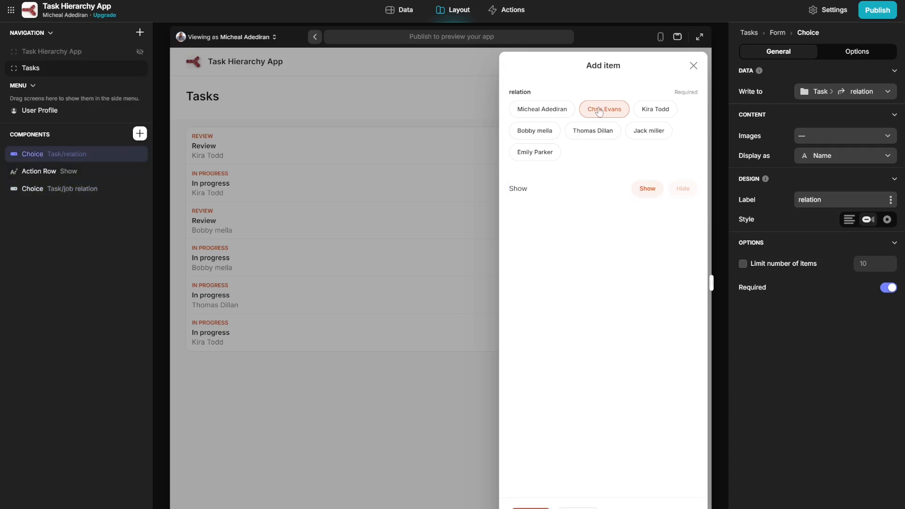
pyautogui.click(648, 191)
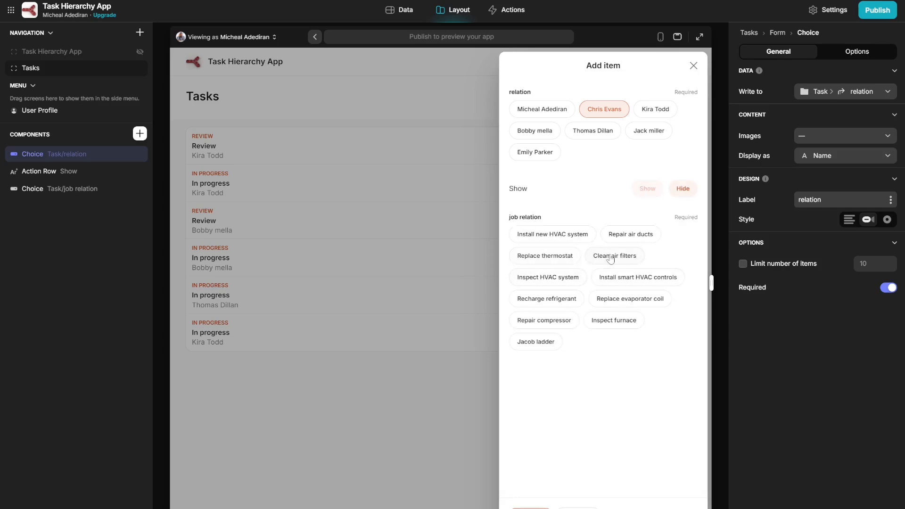
pyautogui.click(678, 189)
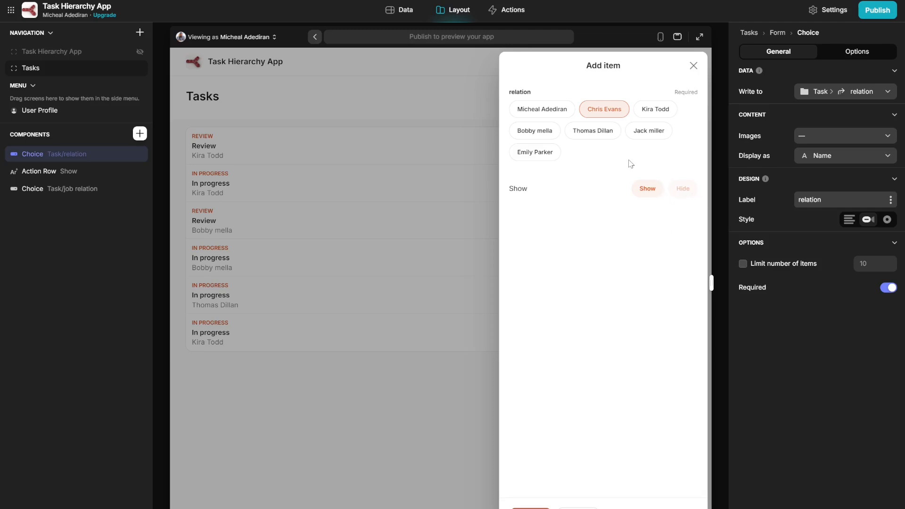
# Step: Set the action row's Show action to write column values to the User profile row
pyautogui.click(52, 175)
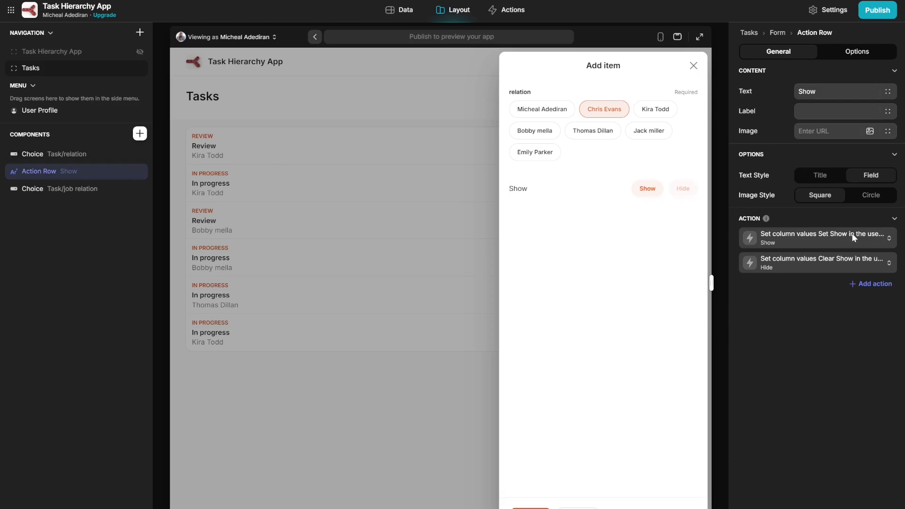
pyautogui.click(796, 242)
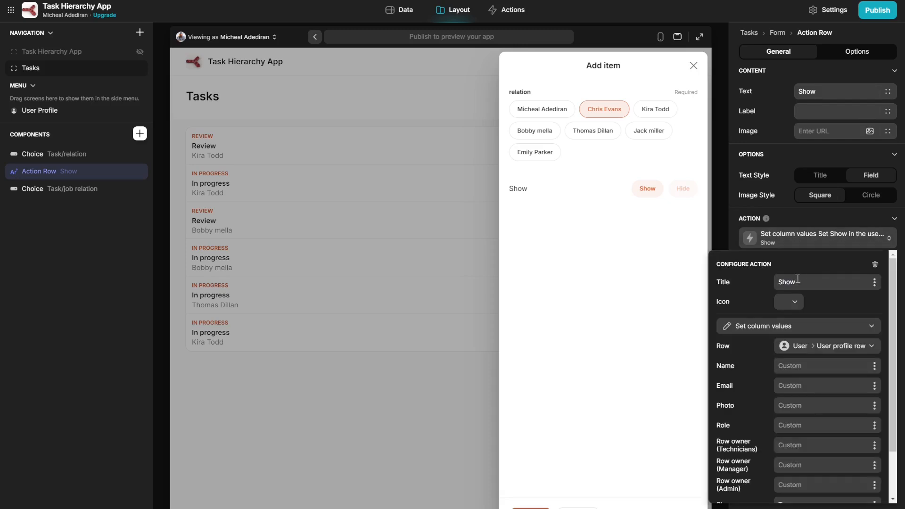
pyautogui.click(768, 329)
pyautogui.click(770, 329)
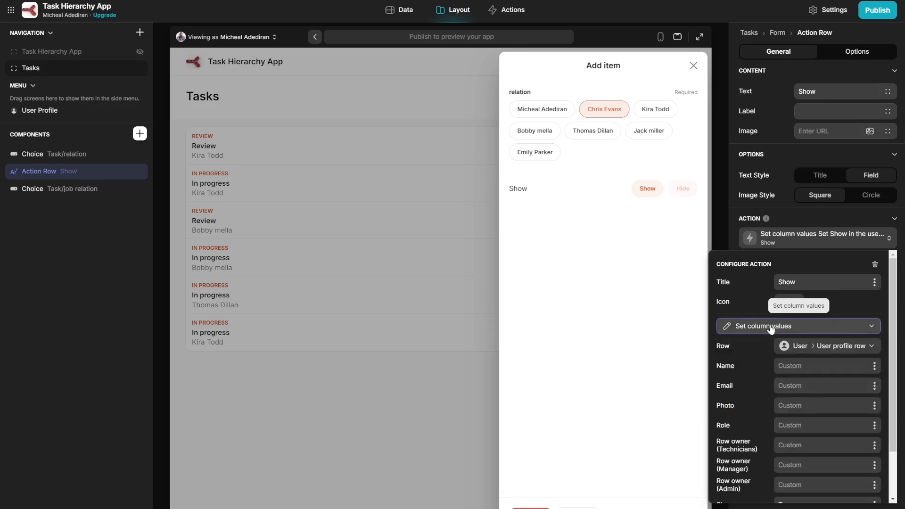
pyautogui.click(802, 351)
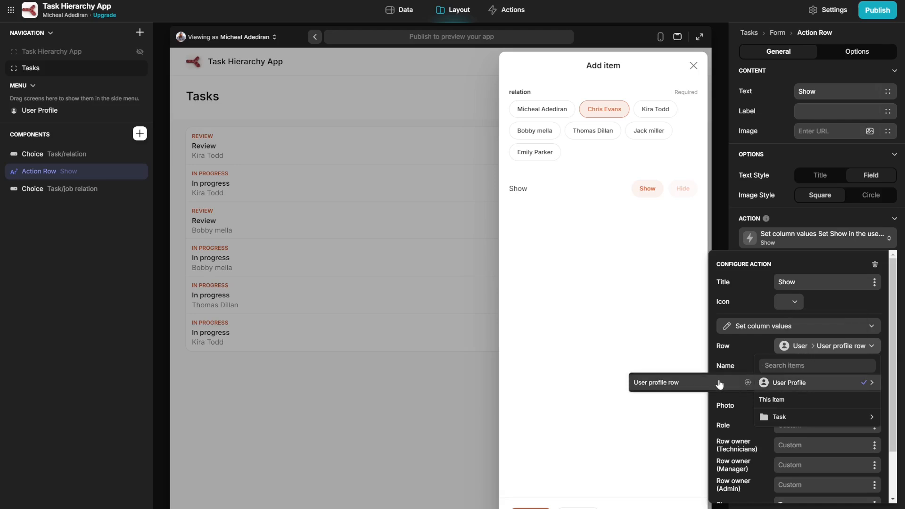
pyautogui.click(784, 381)
pyautogui.scroll(-2, 794, 374)
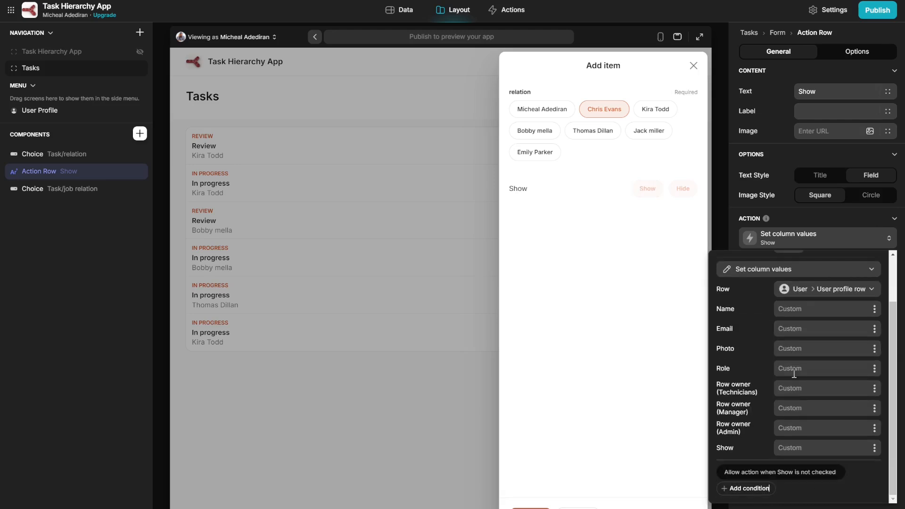
# Step: Inspect the Show column in the Users table and the column values set by the action row's Hide action
pyautogui.click(399, 13)
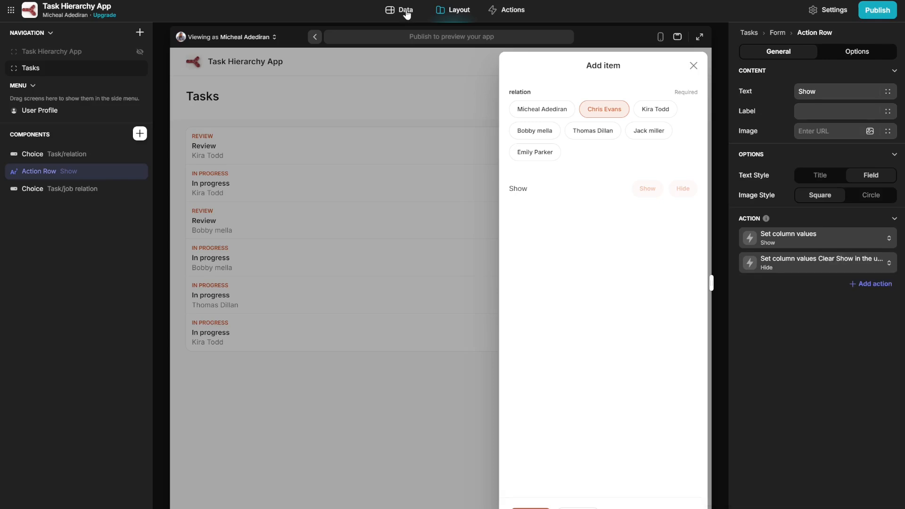
pyautogui.click(398, 13)
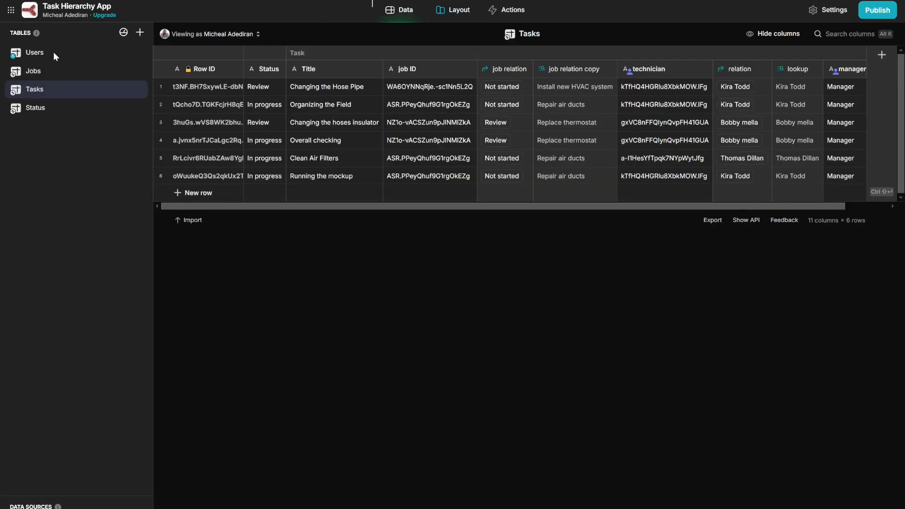
pyautogui.click(54, 56)
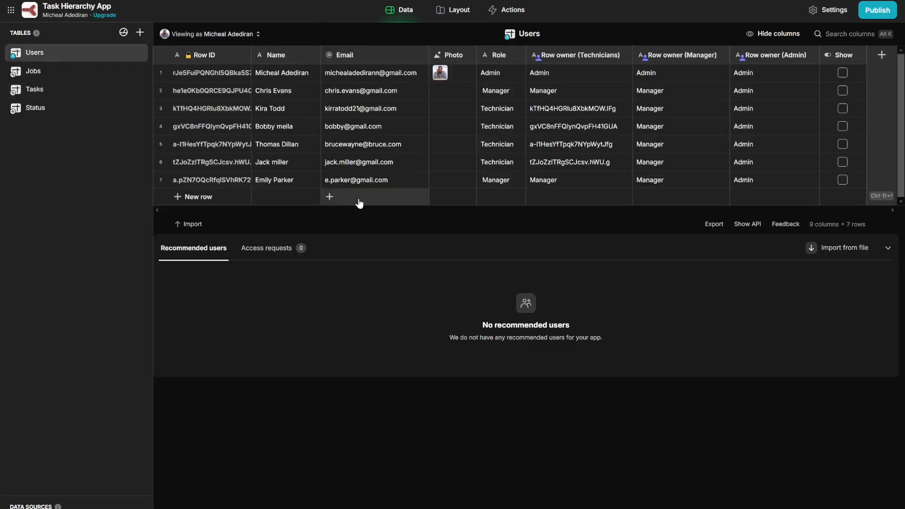
pyautogui.click(839, 55)
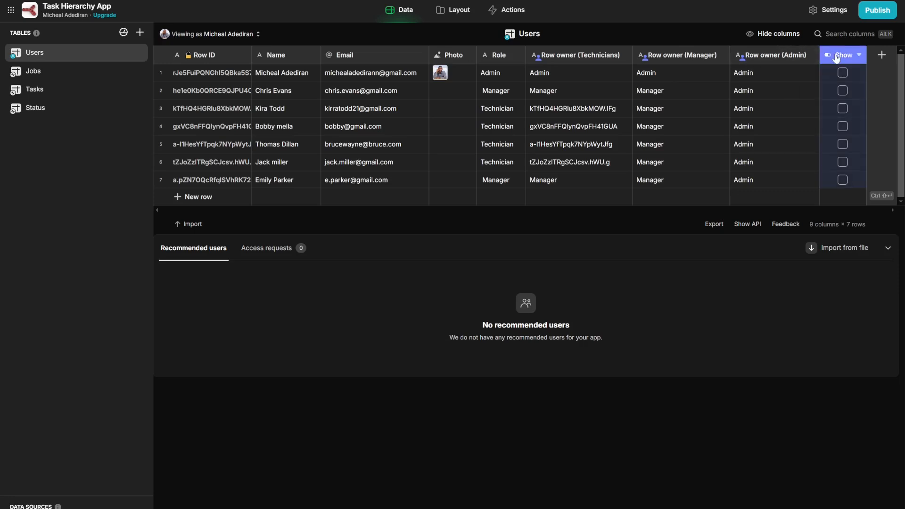
pyautogui.click(443, 10)
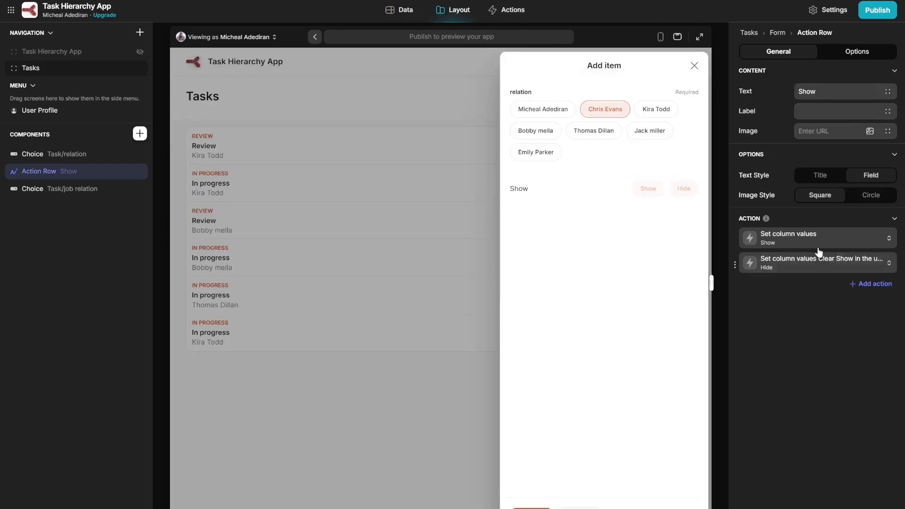
pyautogui.click(819, 258)
pyautogui.scroll(-2, 768, 341)
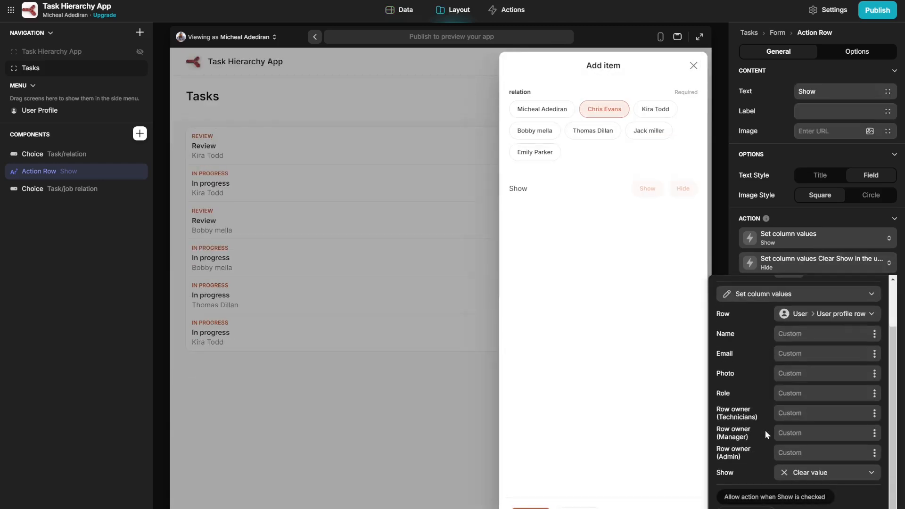
# Step: Set the Show column to True in the action row's Show action and review the action's condition
pyautogui.click(788, 241)
pyautogui.click(788, 241)
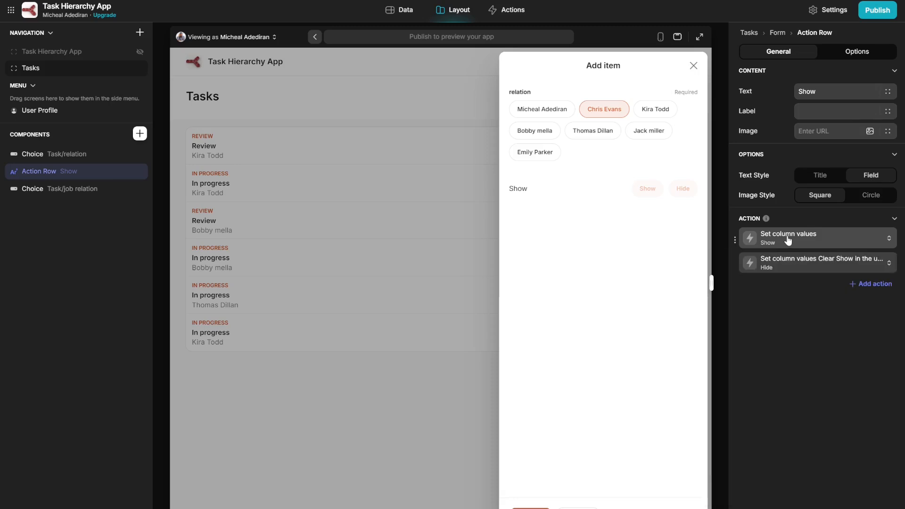
pyautogui.click(788, 241)
pyautogui.click(788, 241)
pyautogui.scroll(-3, 811, 377)
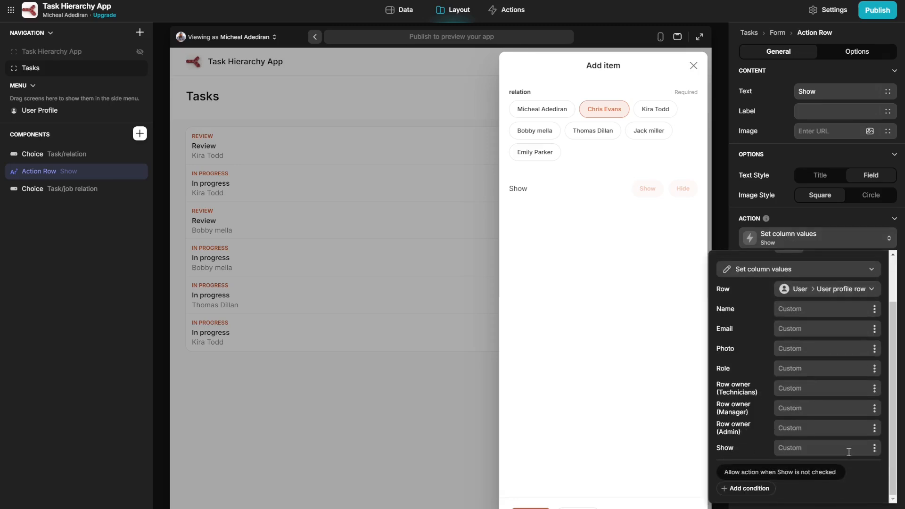
pyautogui.write('True')
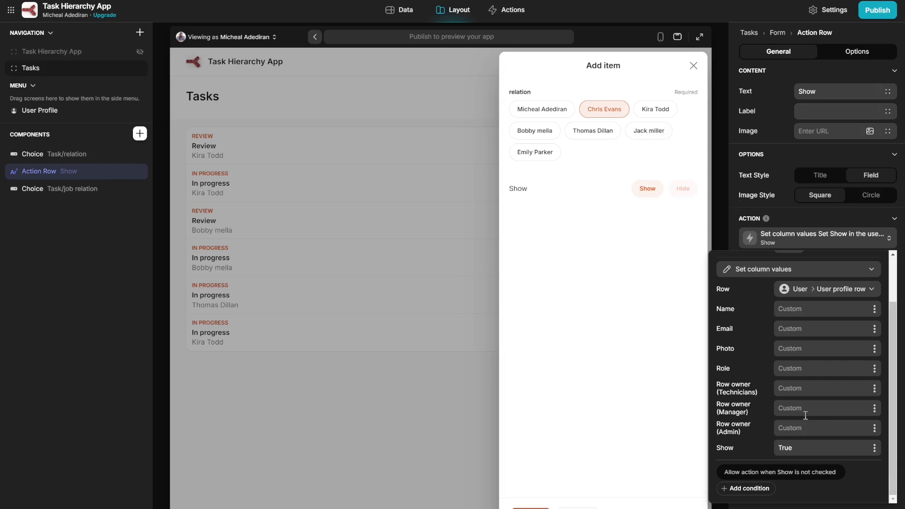
pyautogui.click(816, 473)
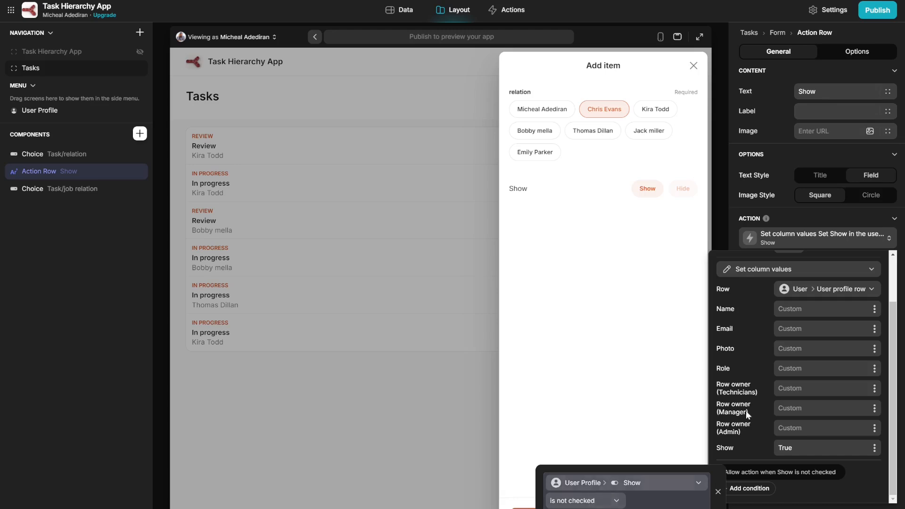
pyautogui.click(812, 453)
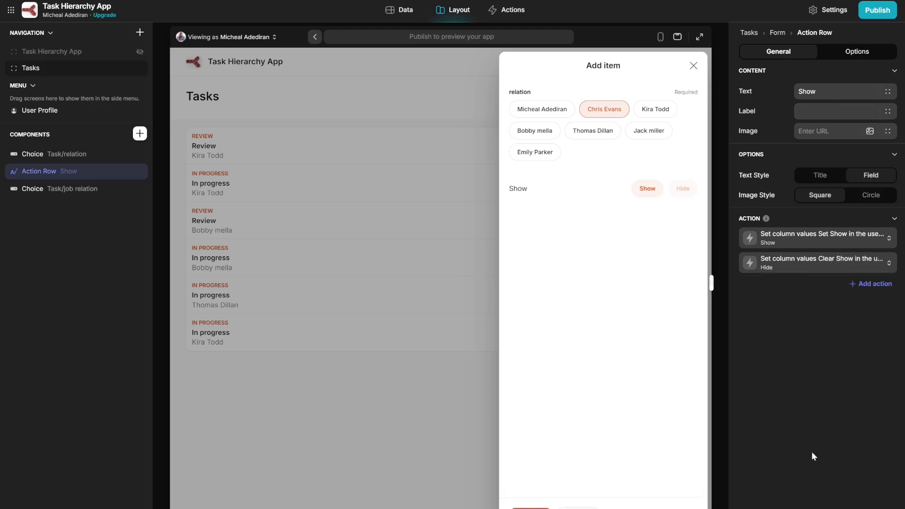
# Step: Configure the action row's Hide action to target the User profile row and clear the Show column's value
pyautogui.click(774, 263)
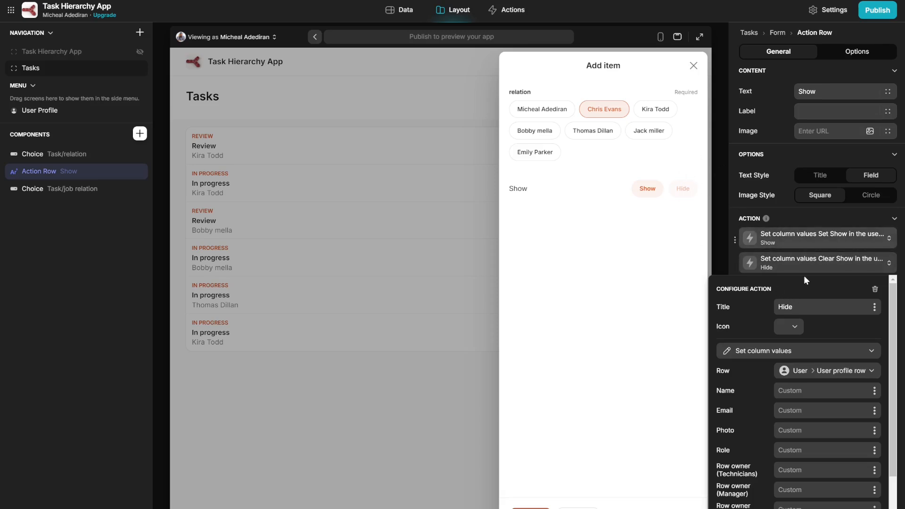
pyautogui.click(757, 351)
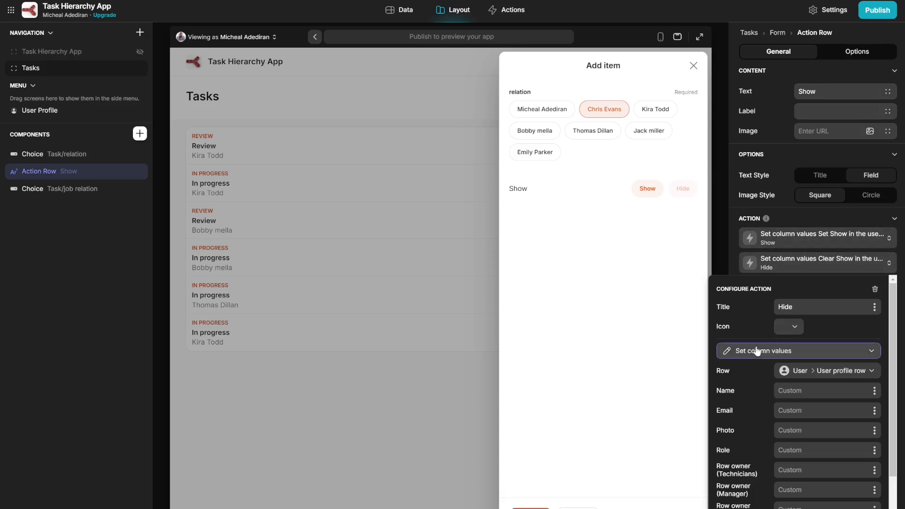
pyautogui.click(802, 372)
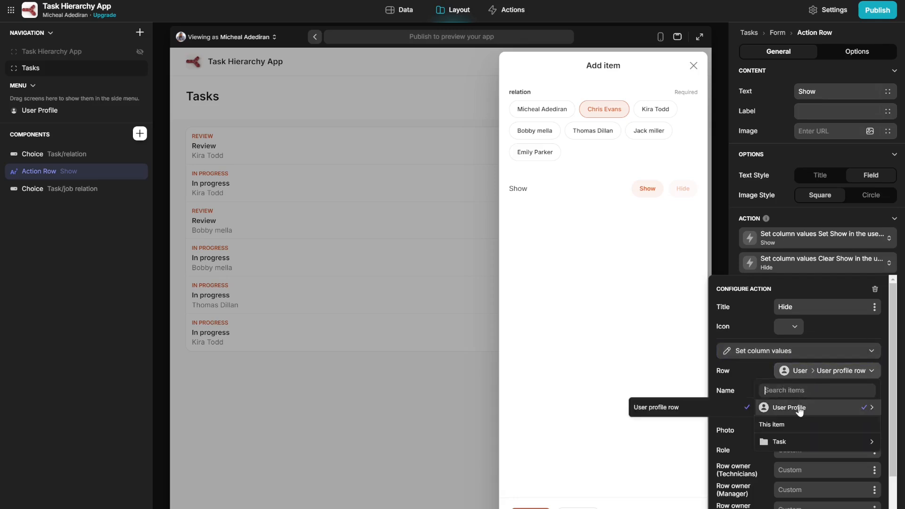
pyautogui.click(665, 408)
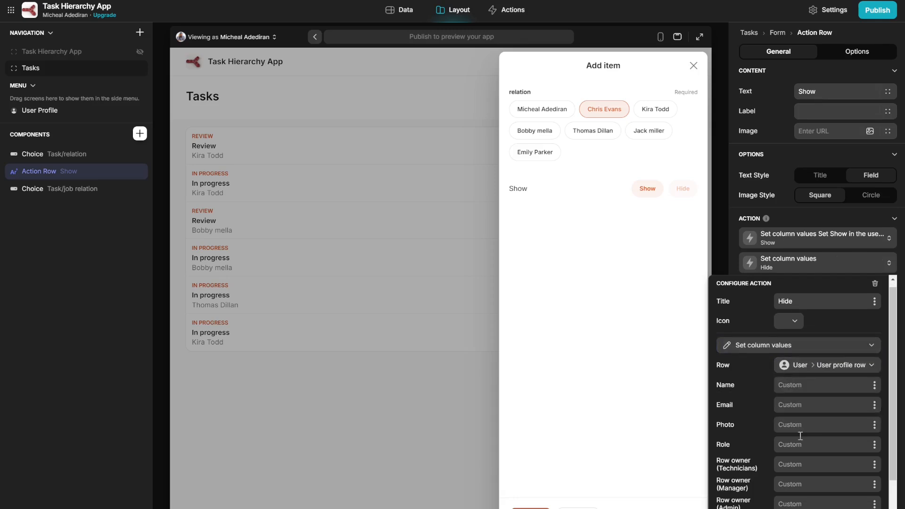
pyautogui.scroll(-2, 739, 500)
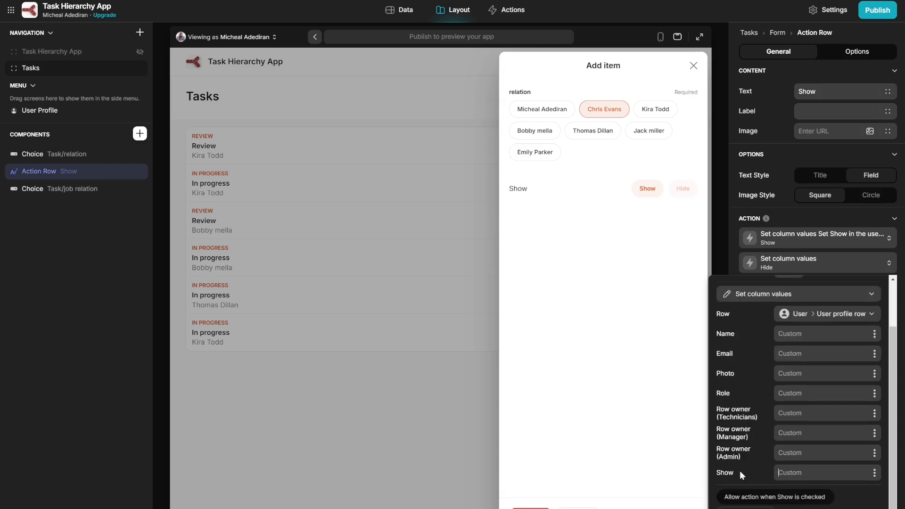
pyautogui.click(875, 472)
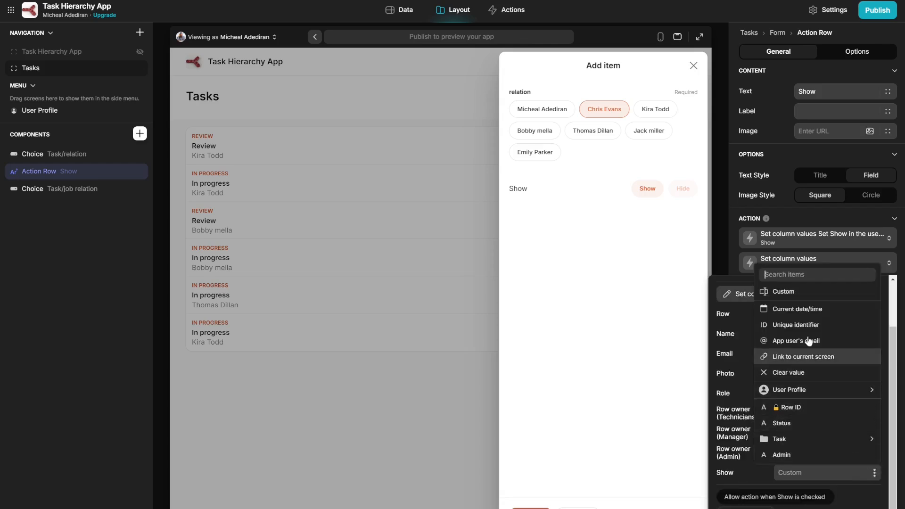
pyautogui.click(783, 375)
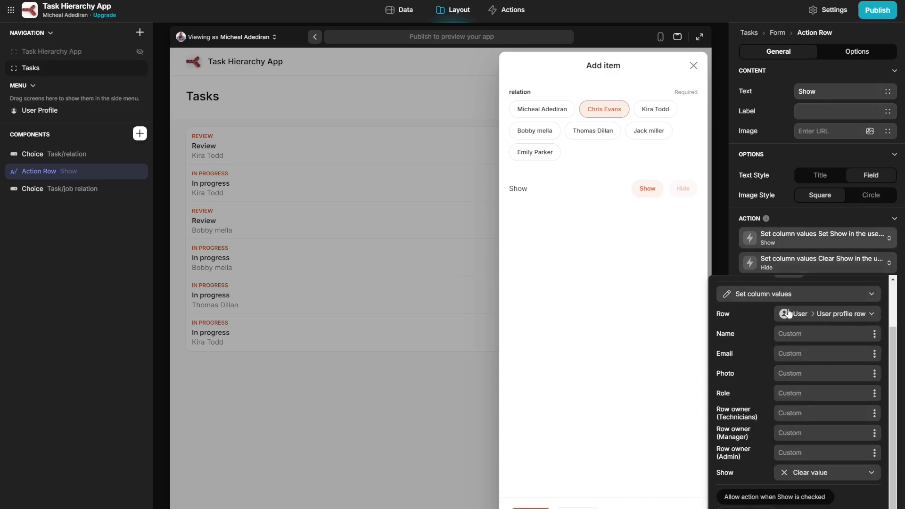
# Step: Review the User Profile condition that controls when the Hide action is allowed
pyautogui.click(796, 501)
pyautogui.click(593, 470)
pyautogui.moveTo(613, 387)
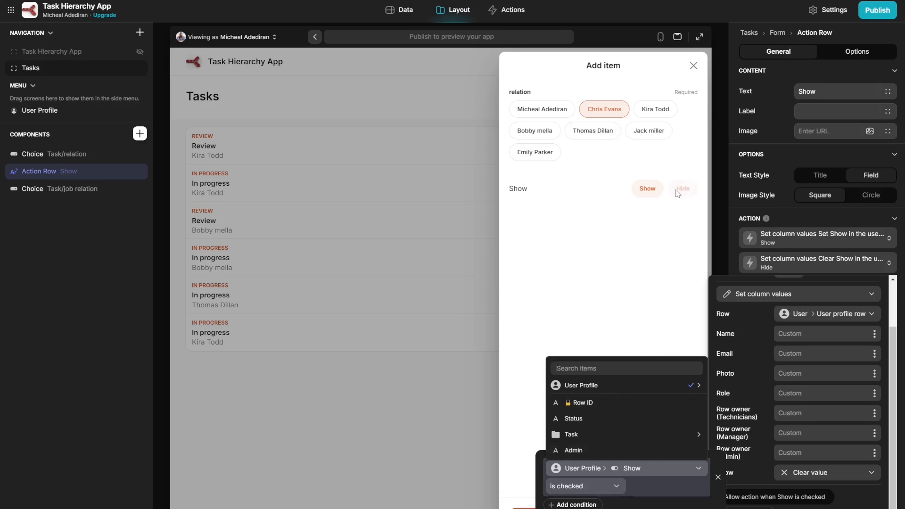
# Step: Test the configured Show and Hide actions by toggling the job relation choices in the form preview
pyautogui.click(642, 195)
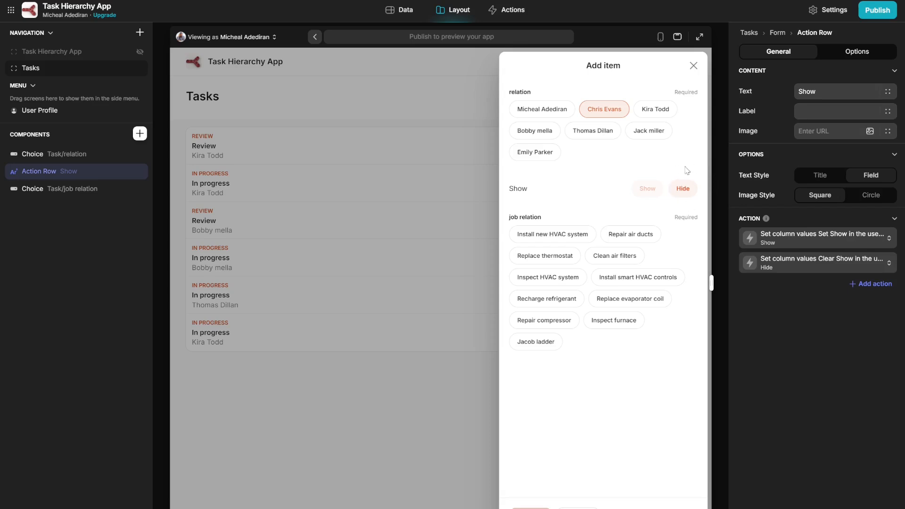
pyautogui.click(682, 192)
pyautogui.click(653, 189)
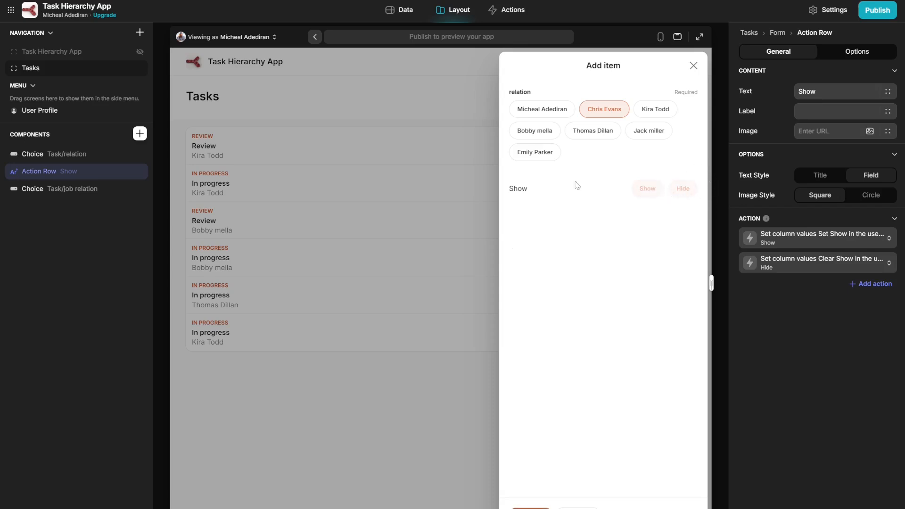
# Step: Examine the visibility condition on the job relation choice component
pyautogui.click(33, 189)
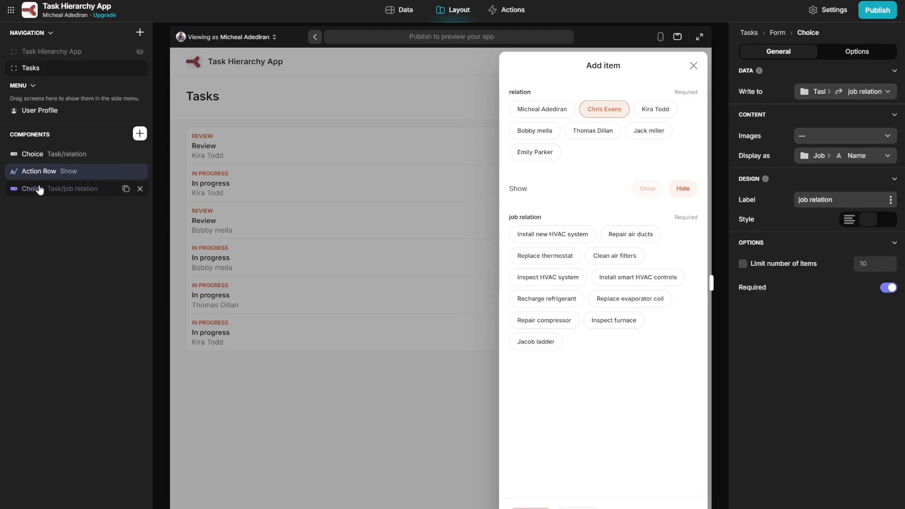
pyautogui.click(855, 51)
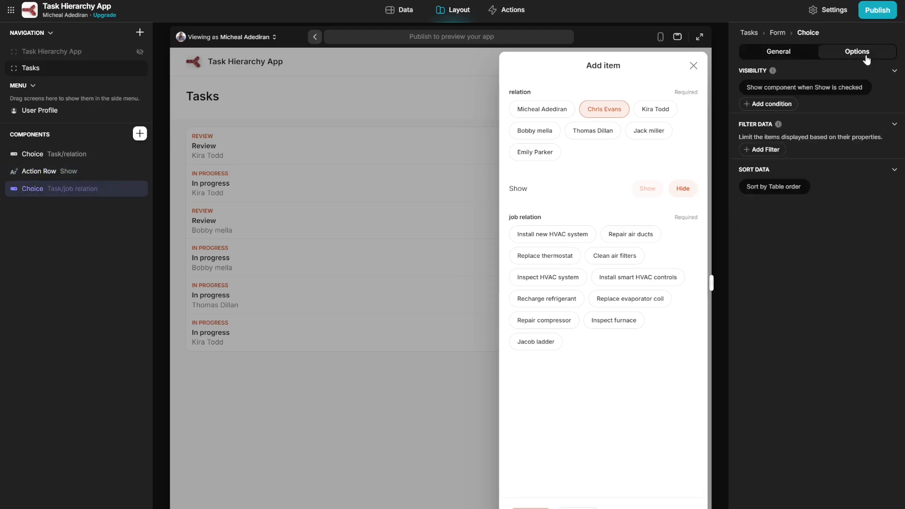
pyautogui.click(799, 88)
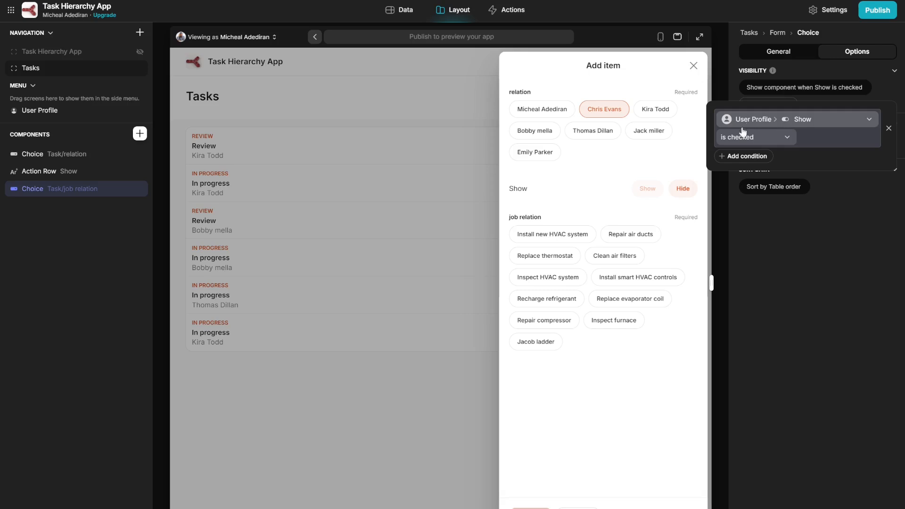
pyautogui.click(826, 303)
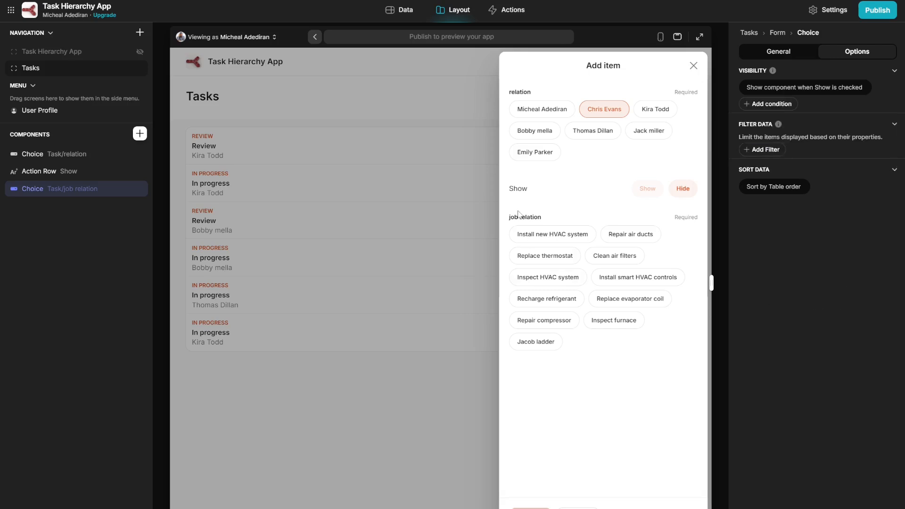